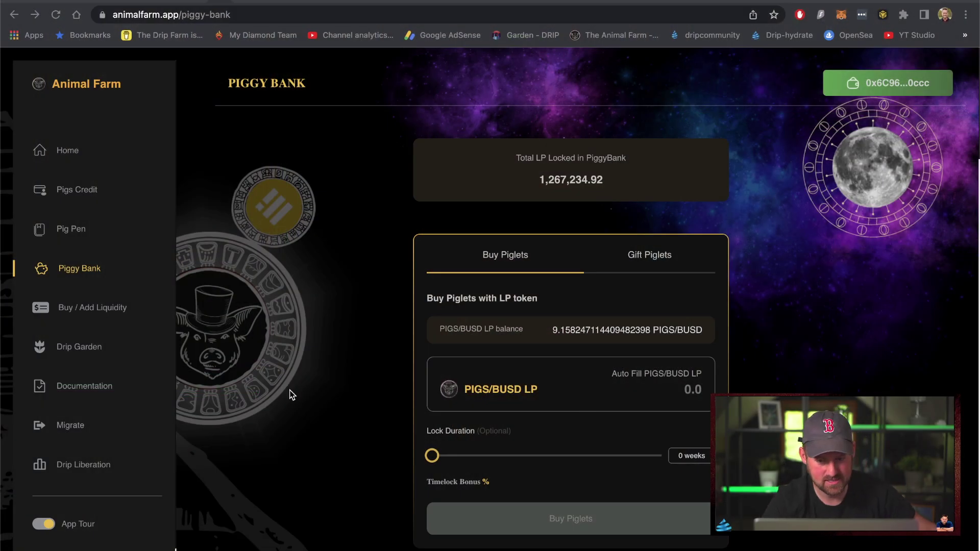
scroll(271, 298, "down", 5)
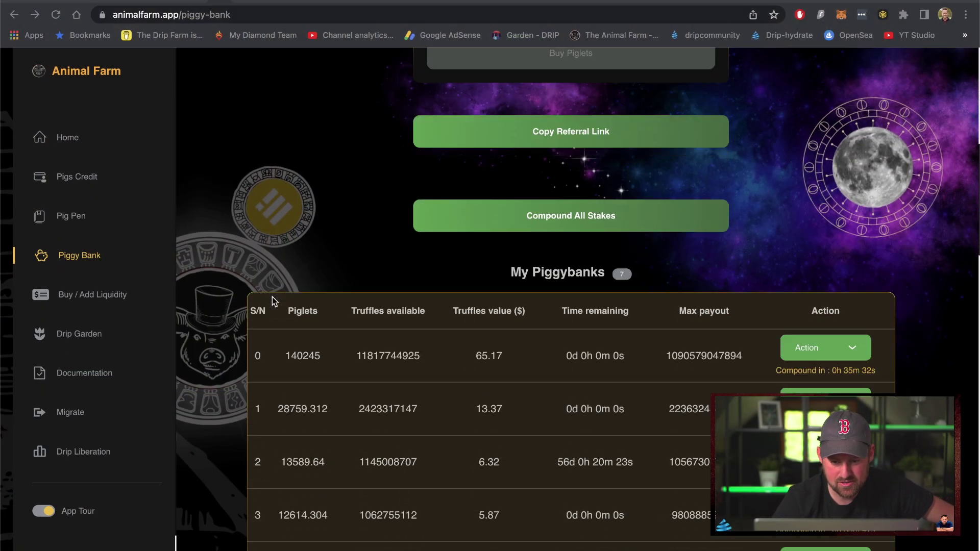
scroll(272, 301, "down", 2)
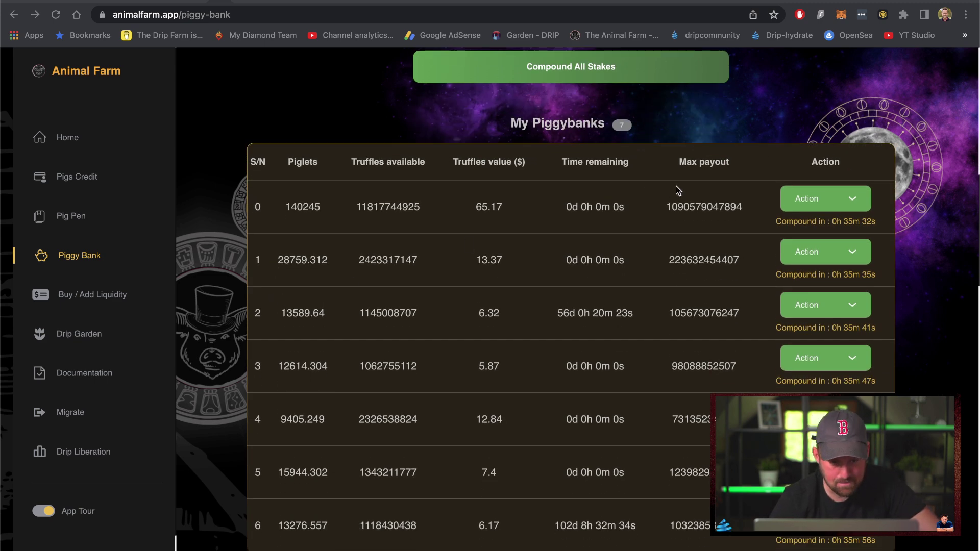
scroll(918, 186, "down", 1)
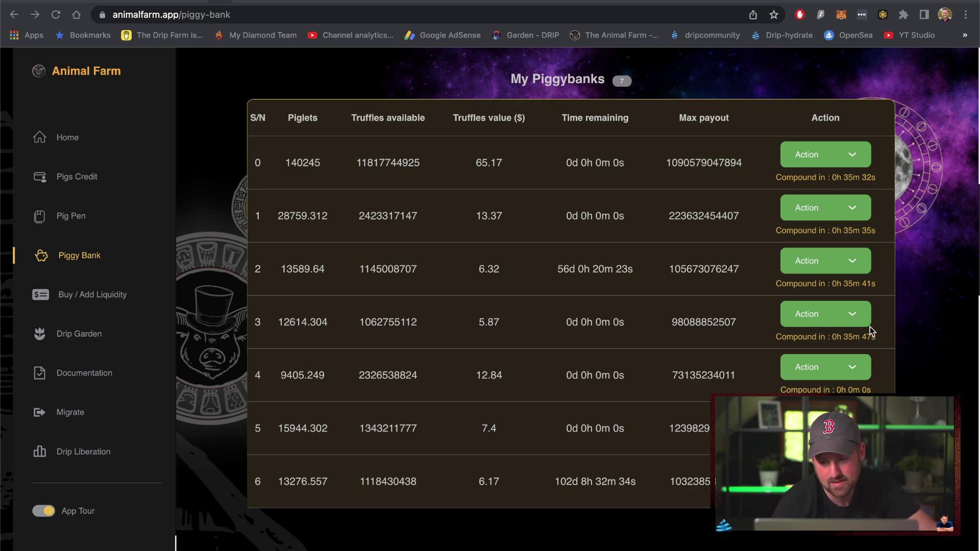
scroll(343, 320, "up", 1)
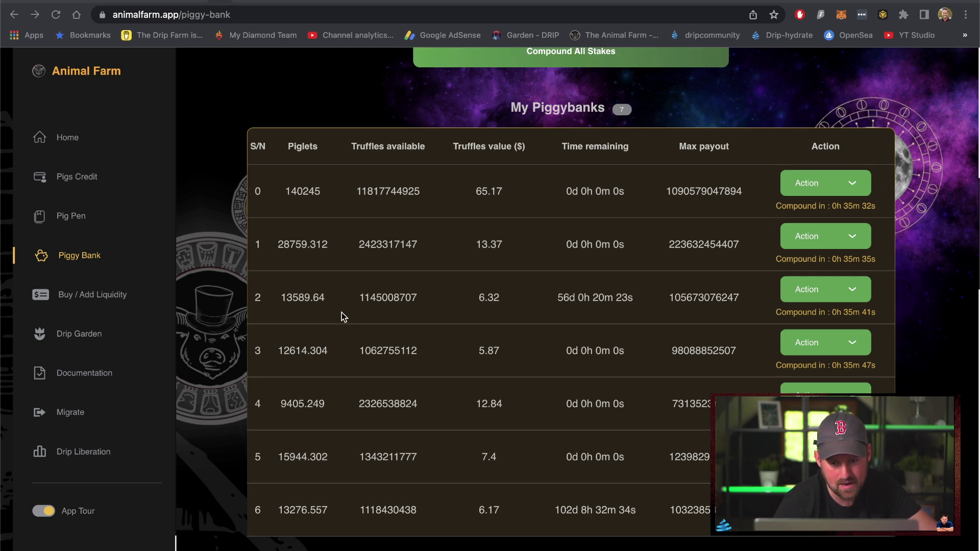
scroll(271, 239, "up", 10)
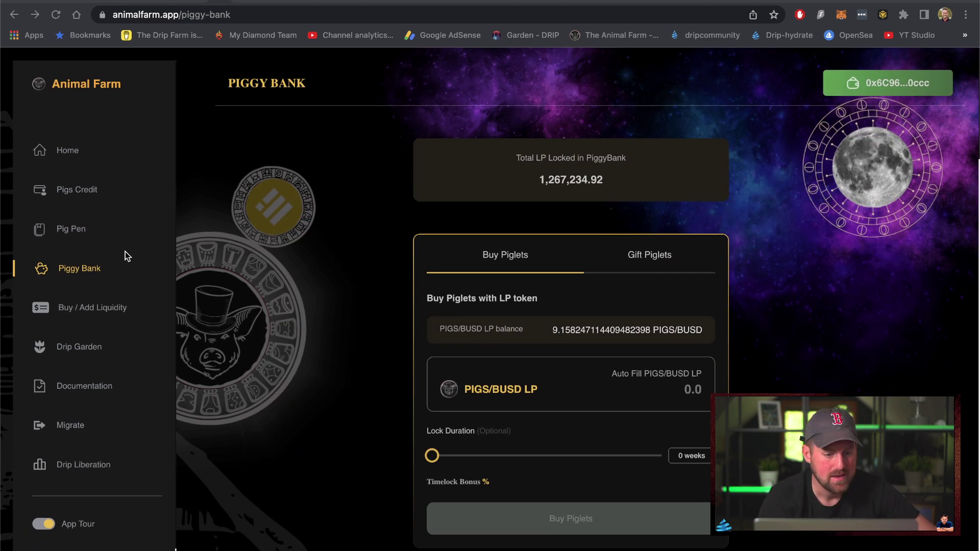
Open Pig Pen, dismiss its tour tip, and enter 1 PIGS as the deposit
left_click(72, 231)
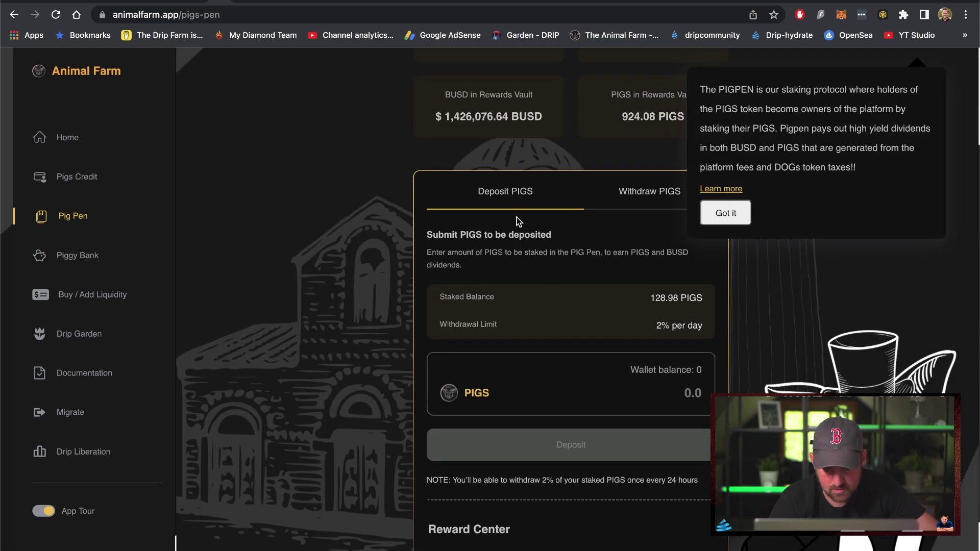
left_click(746, 216)
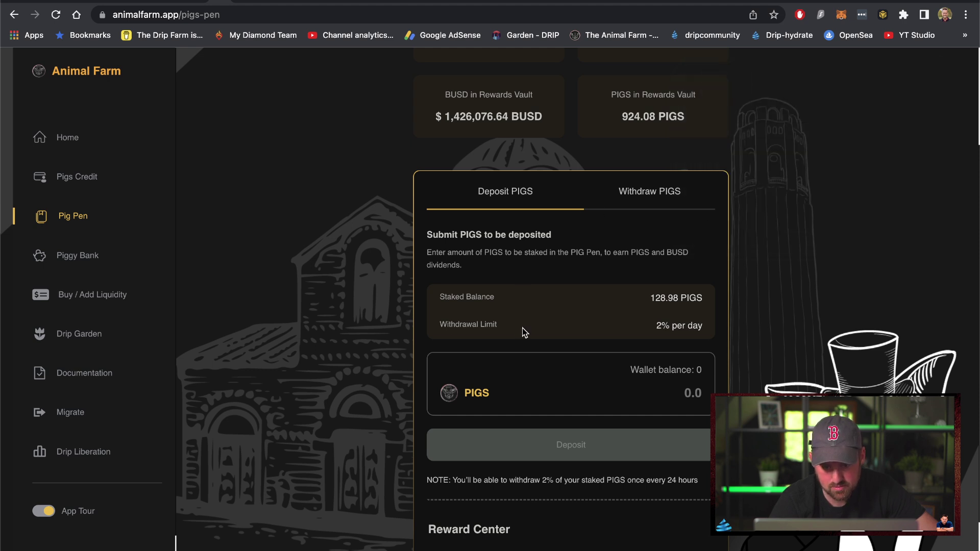
scroll(522, 327, "down", 2)
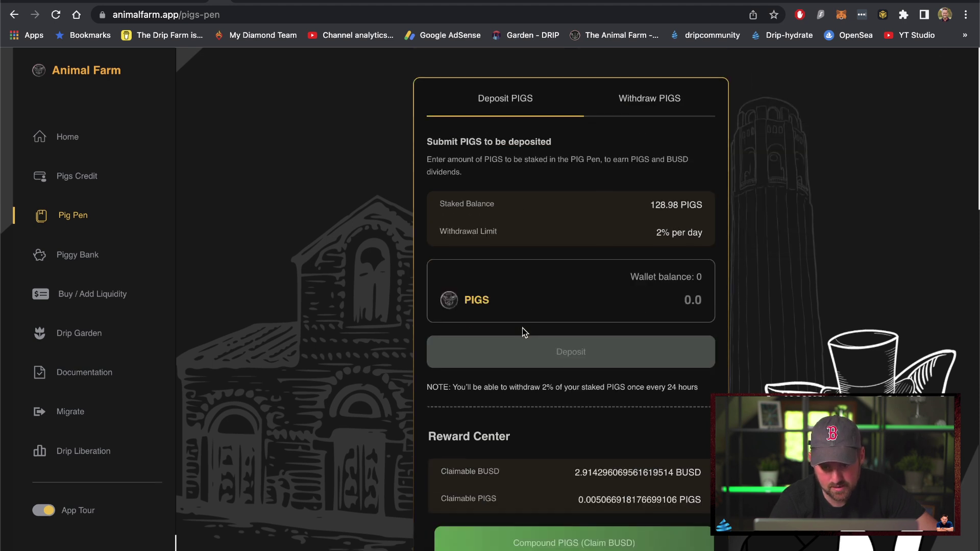
left_click(652, 299)
type("1")
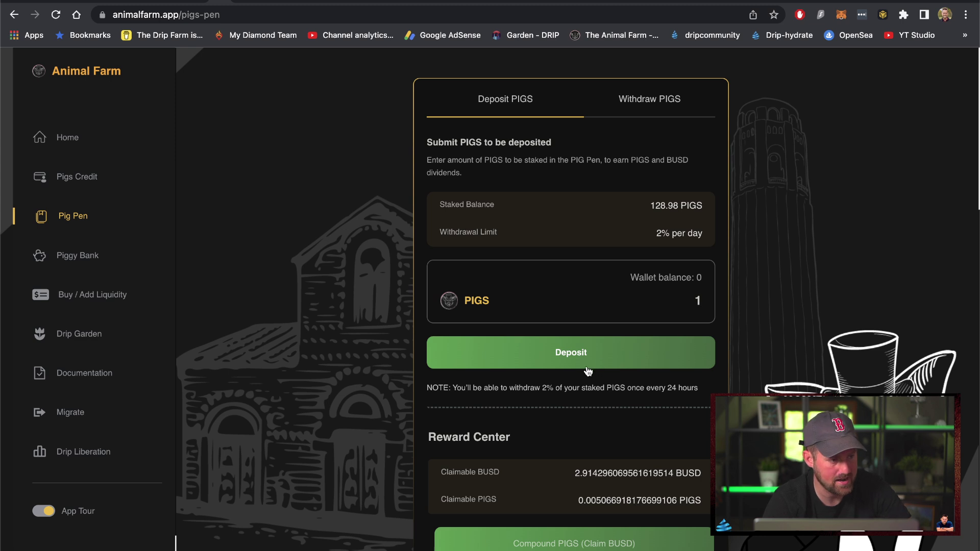
Switch the Pig Pen form to Withdraw PIGS, showing 2.58 PIGS available
left_click(647, 105)
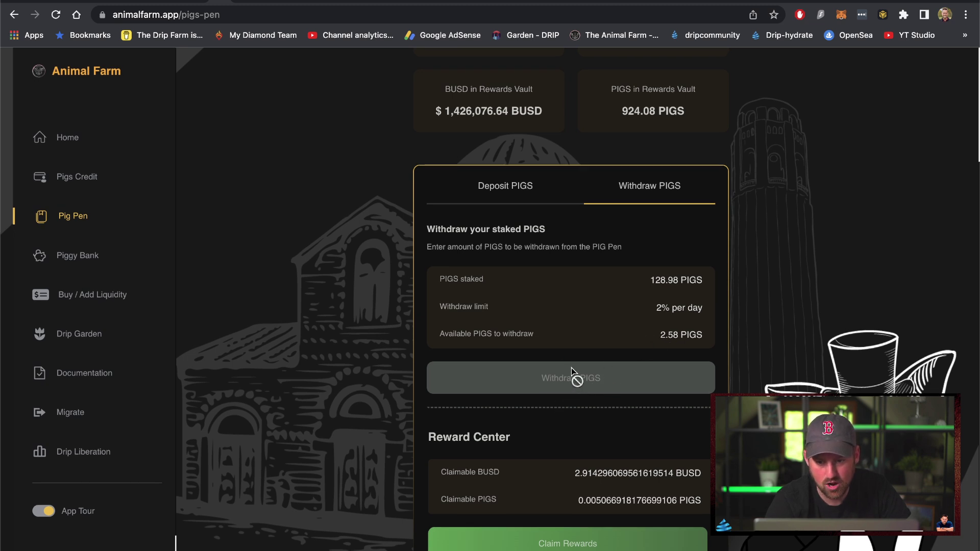
scroll(459, 368, "up", 3)
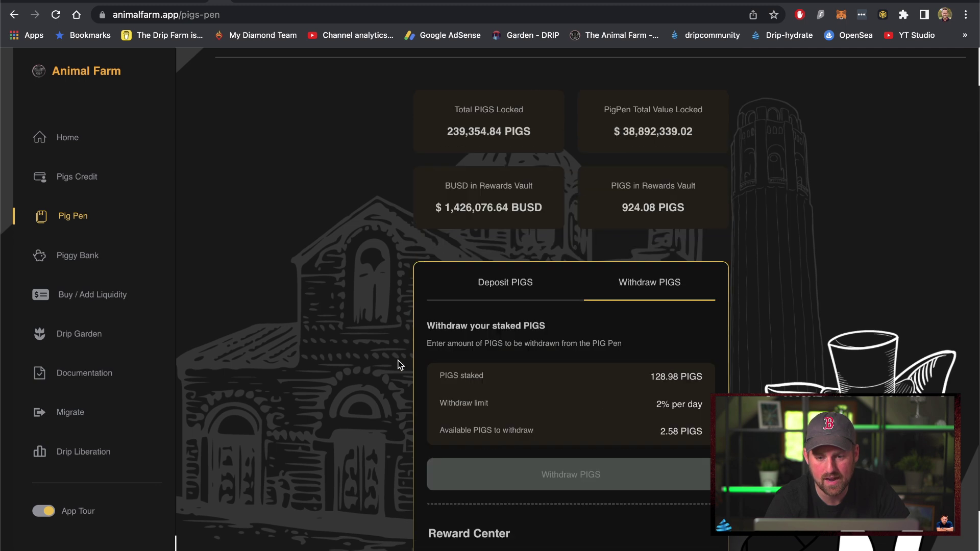
scroll(397, 365, "down", 3)
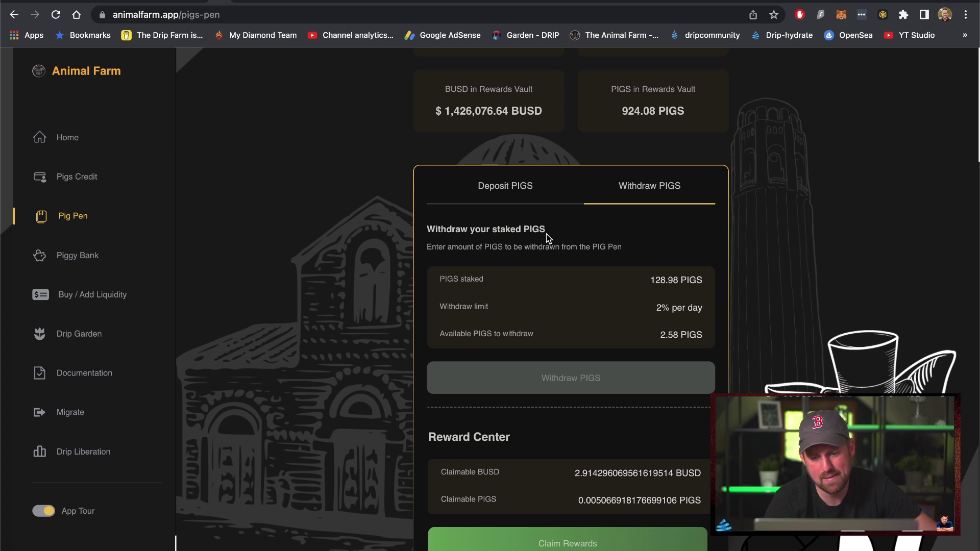
scroll(546, 237, "up", 2)
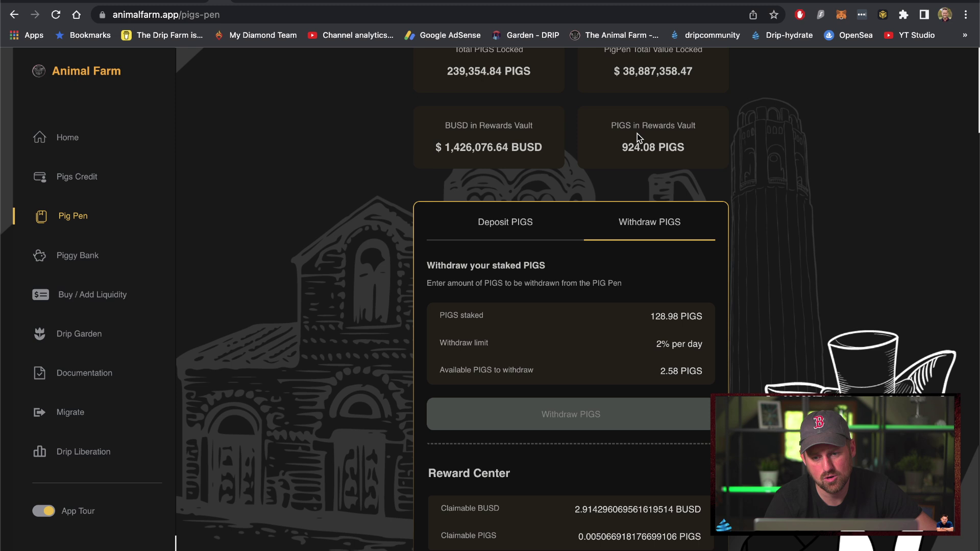
scroll(635, 135, "up", 1)
scroll(634, 137, "up", 1)
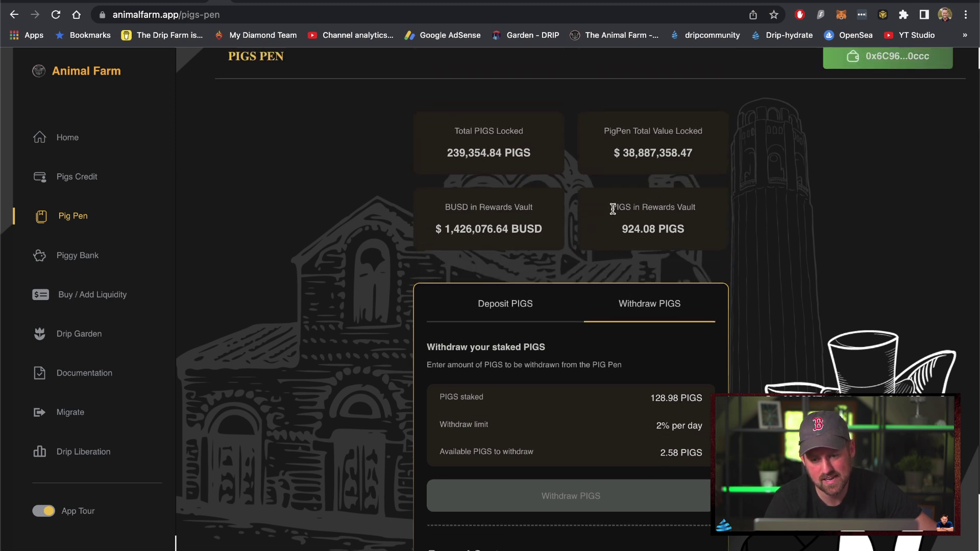
scroll(625, 209, "down", 1)
scroll(625, 230, "down", 1)
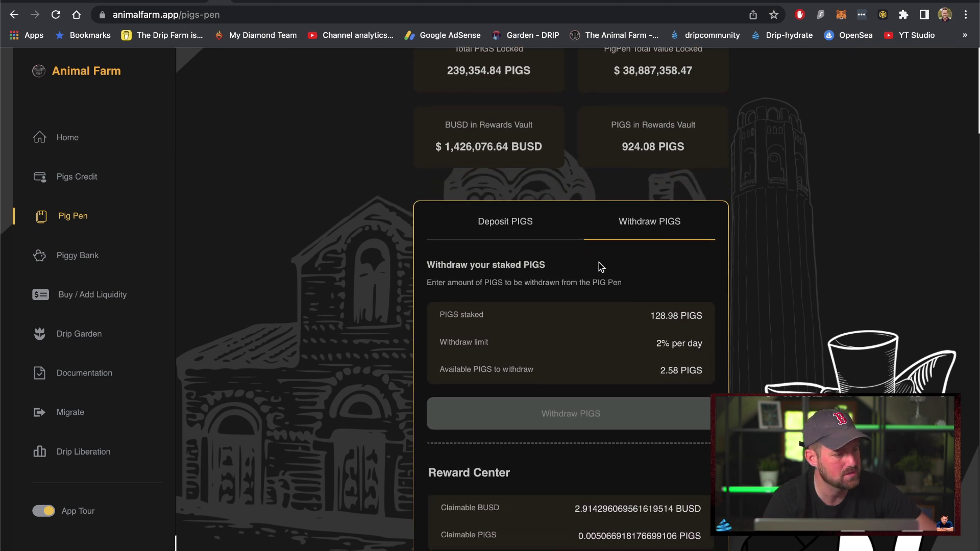
scroll(635, 268, "down", 1)
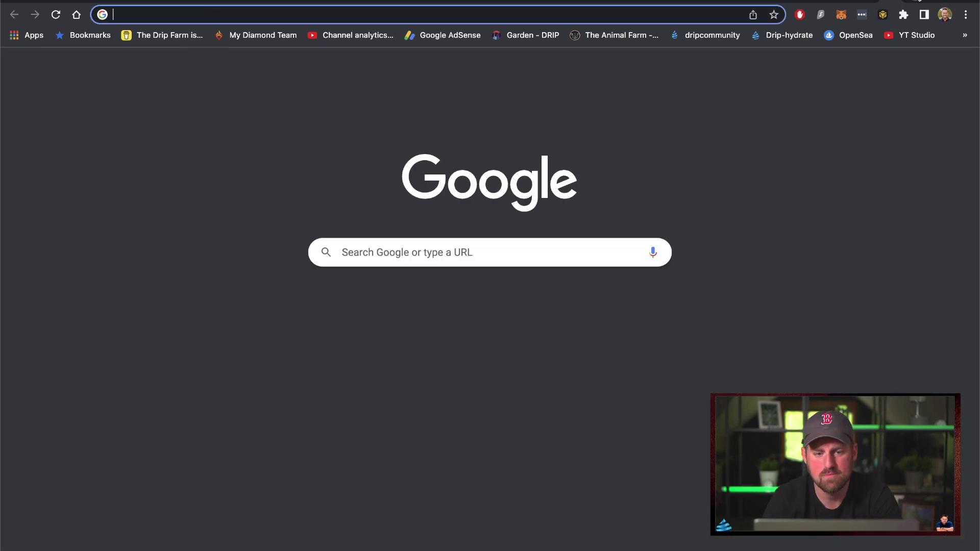
Search CoinMarketCap for 'pigs' in a new tab and open Pigs Token, after a PresaleDAO detour
key("super+t")
type("coinmarketcap.com")
key("Return")
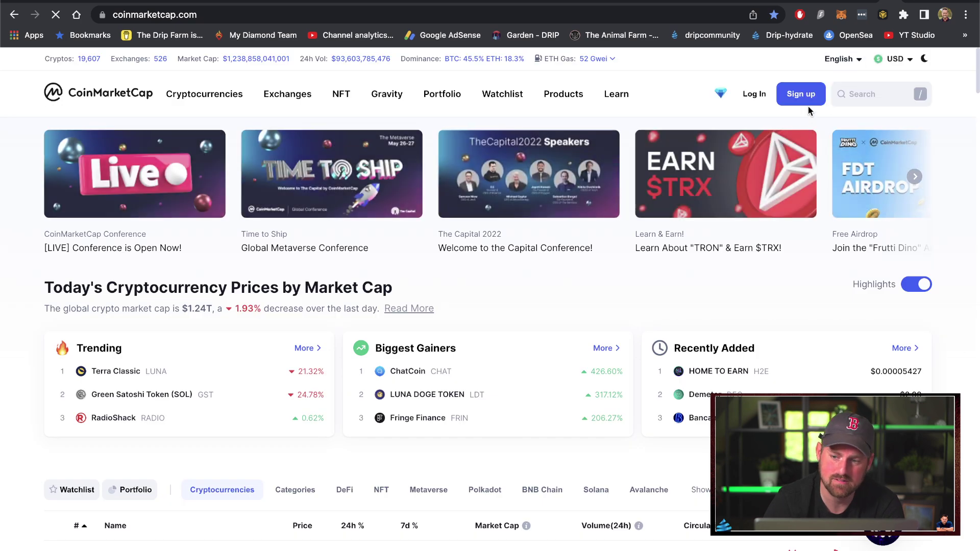
left_click(855, 91)
type("afp")
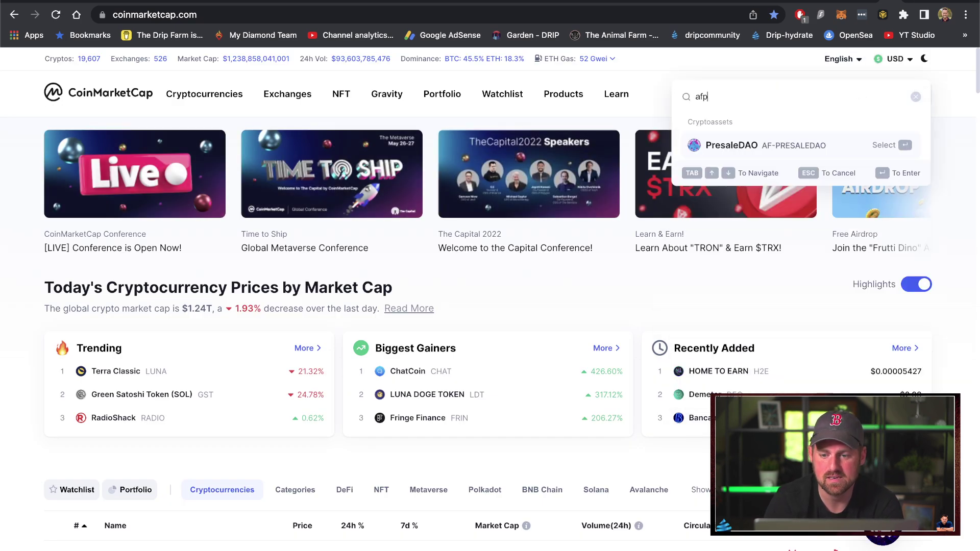
left_click(770, 145)
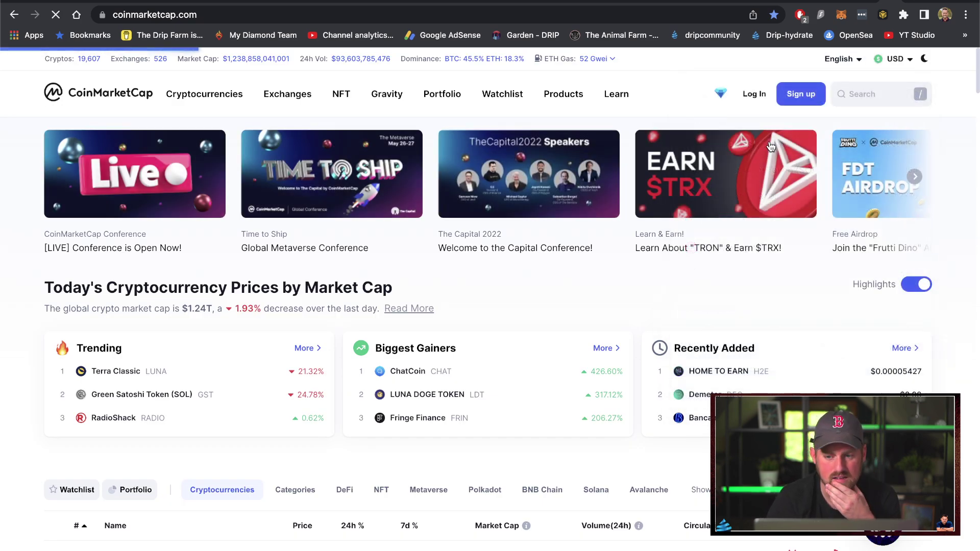
left_click(857, 93)
type("p")
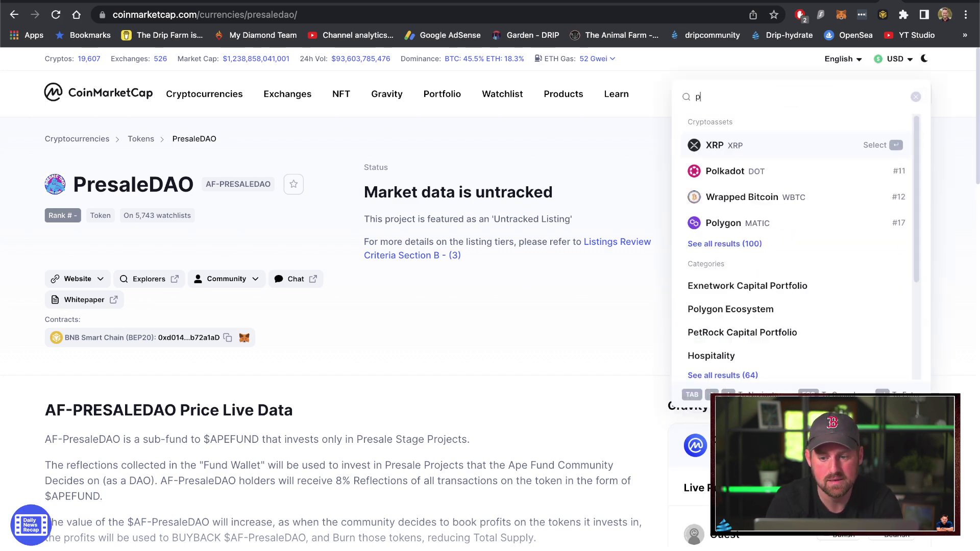
type("igs")
left_click(737, 145)
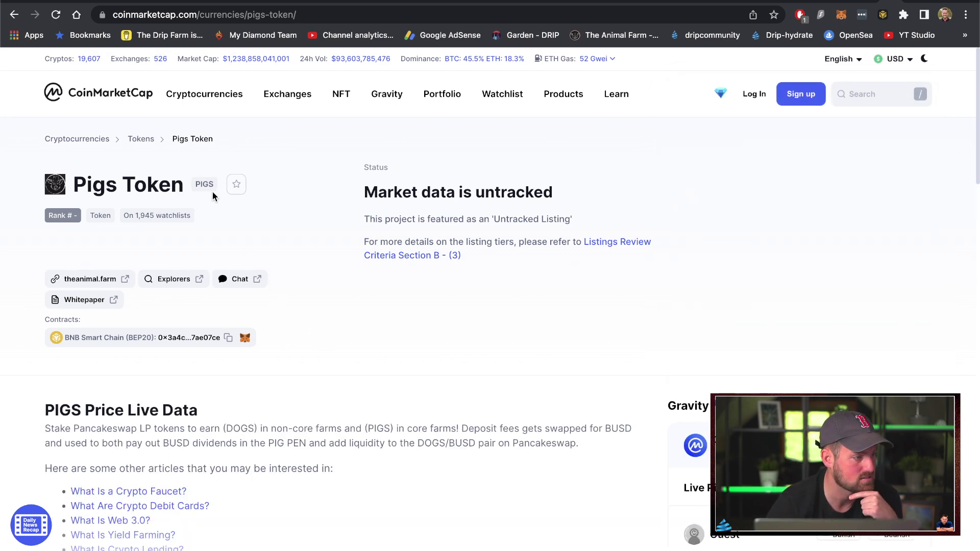
scroll(347, 245, "down", 1)
scroll(528, 208, "down", 2)
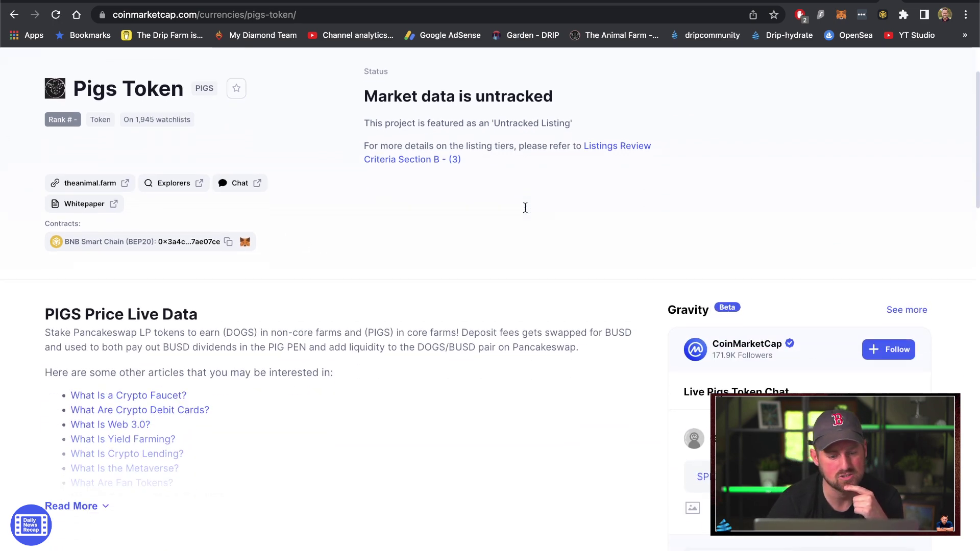
scroll(525, 211, "up", 3)
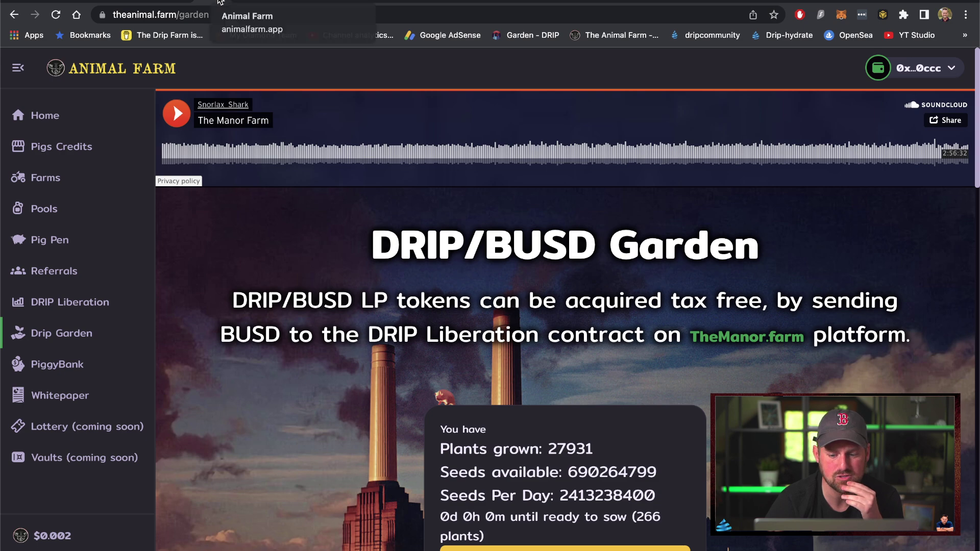
Return to the animalfarm.app/pigs-pen tab showing the Withdraw PIGS panel
left_click(219, 2)
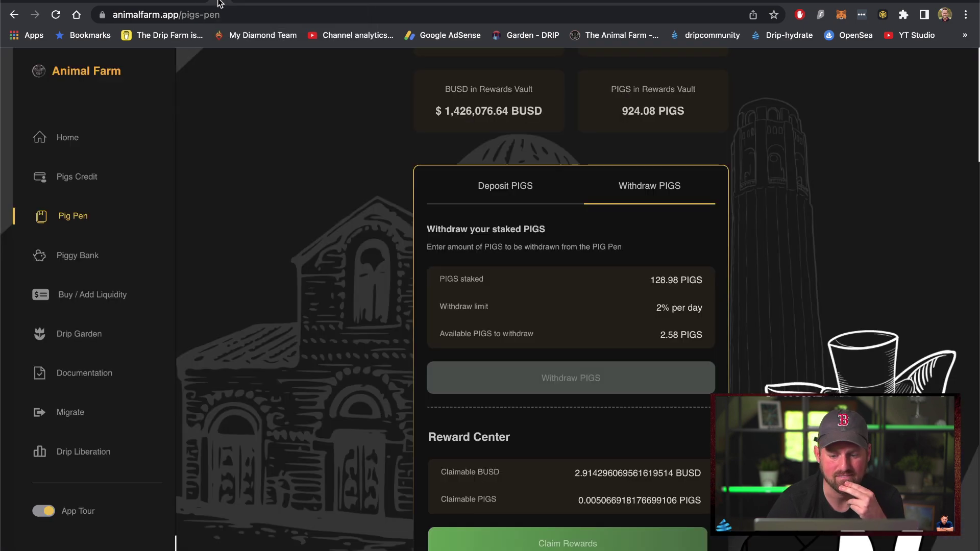
scroll(234, 182, "up", 1)
scroll(230, 181, "down", 1)
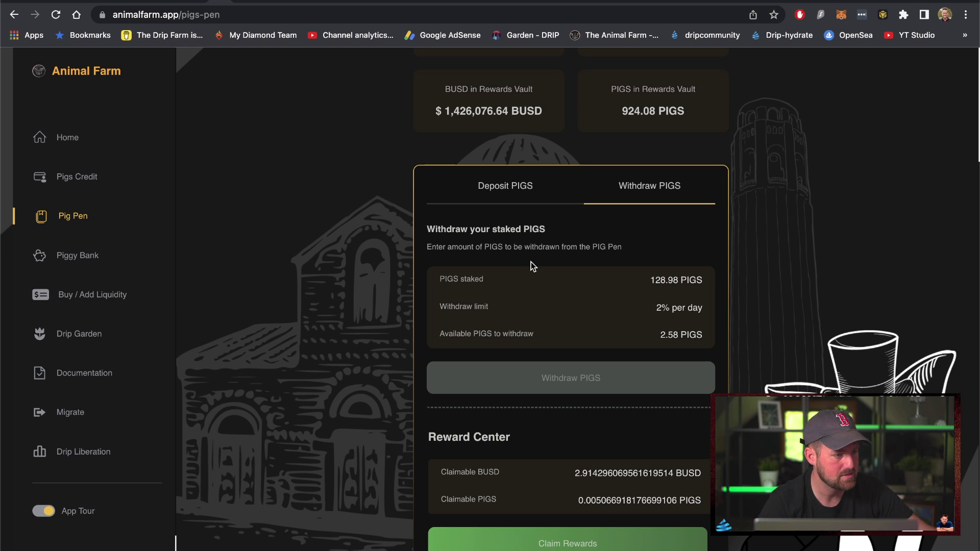
Claim the Pig Pen BUSD and PIGS rewards, confirm in MetaMask, and check wallet activity
left_click(567, 543)
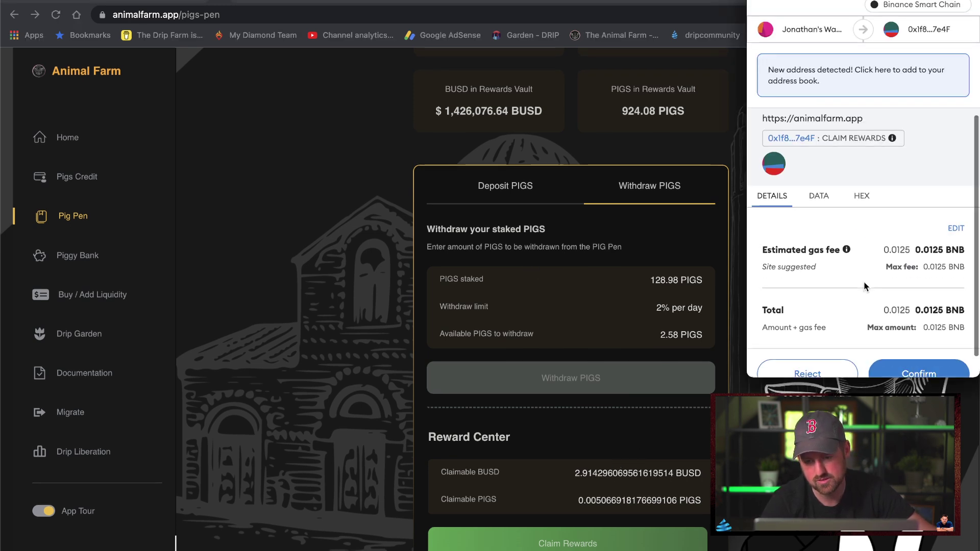
left_click(935, 360)
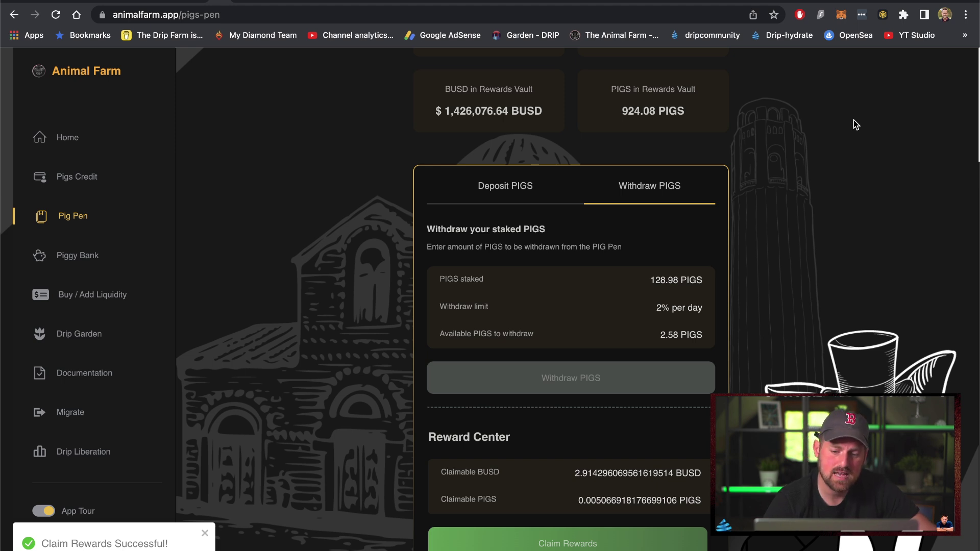
left_click(842, 17)
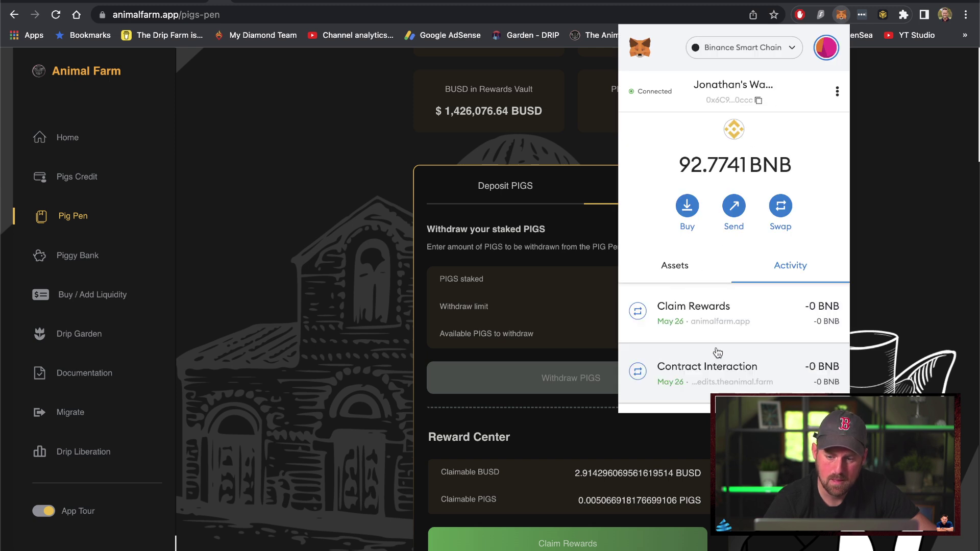
left_click(679, 278)
left_click(923, 281)
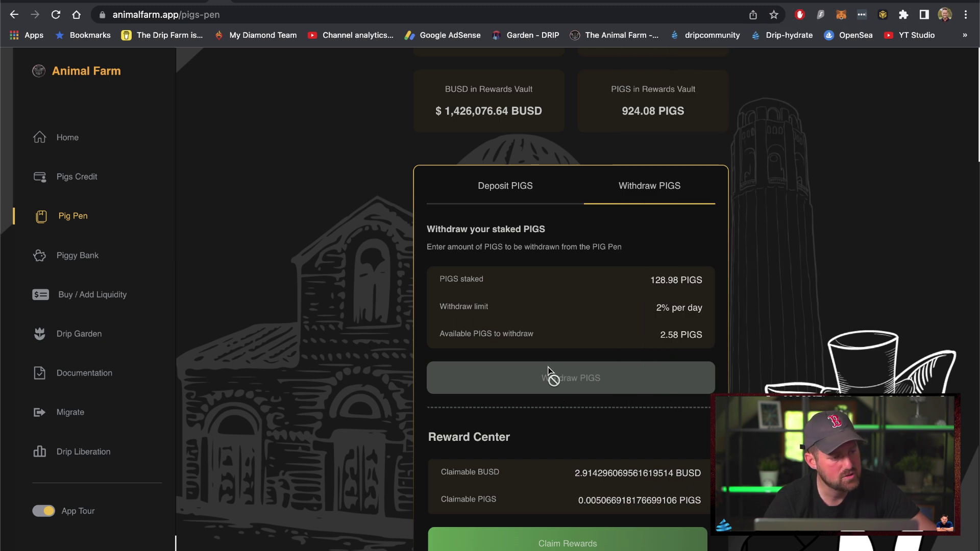
scroll(597, 394, "up", 1)
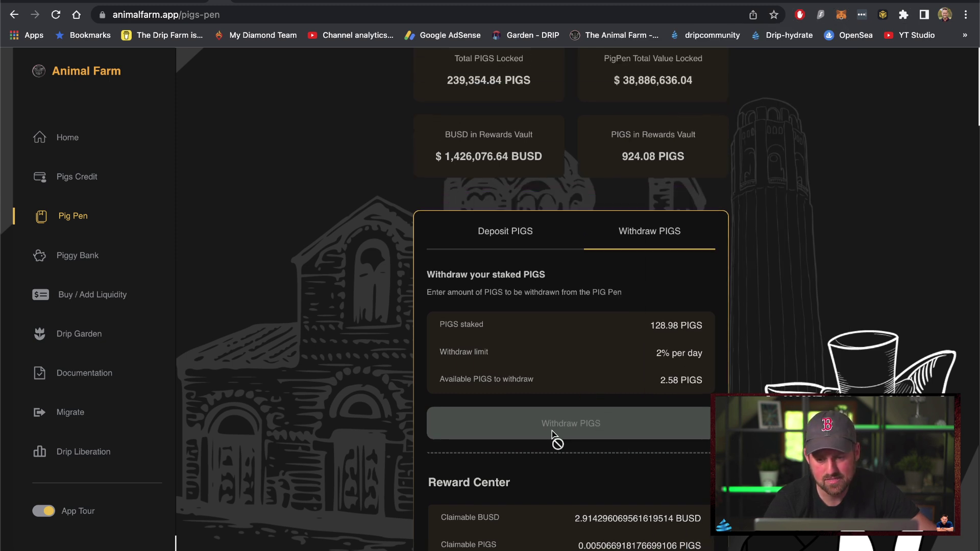
scroll(552, 435, "up", 2)
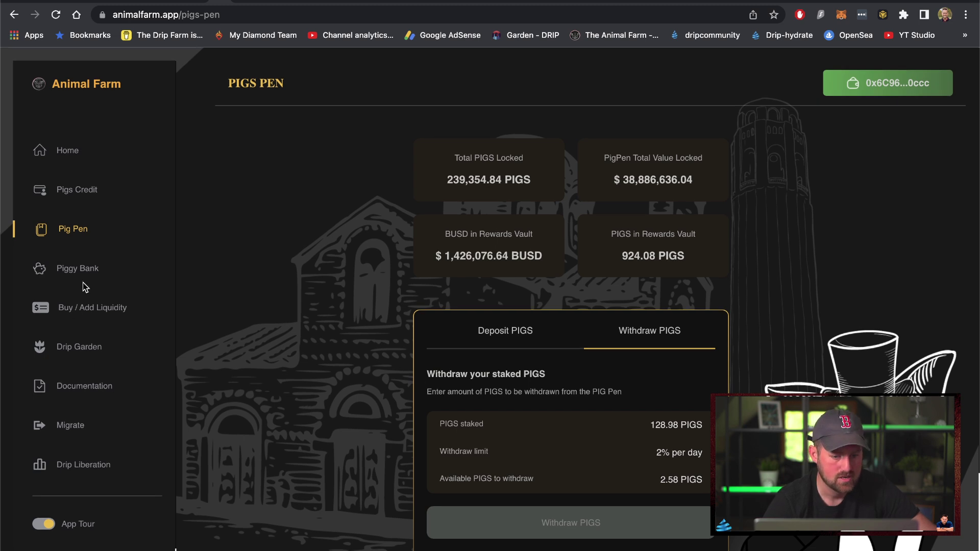
Visit Pigs Credit and Pig Pen, then open Piggy Bank and dismiss its tour tooltip
left_click(77, 193)
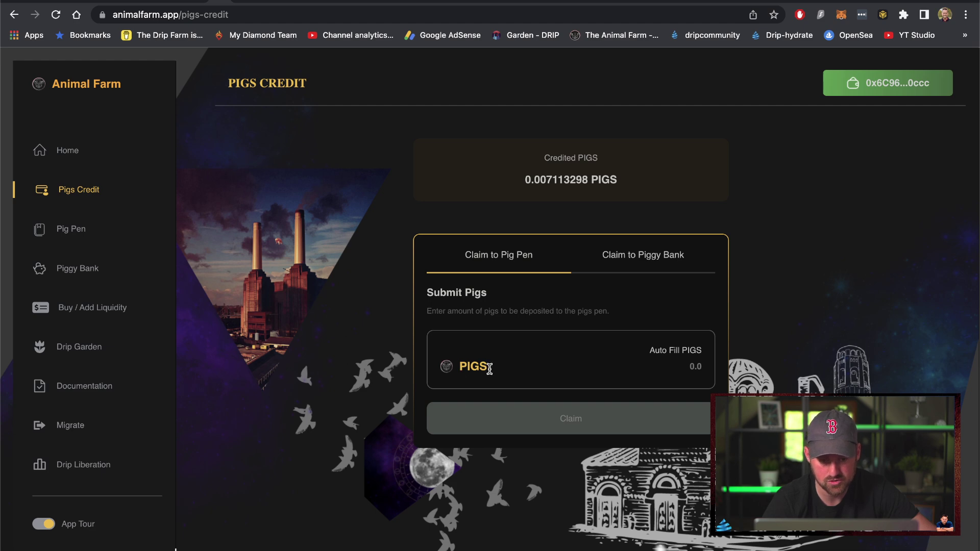
left_click(72, 229)
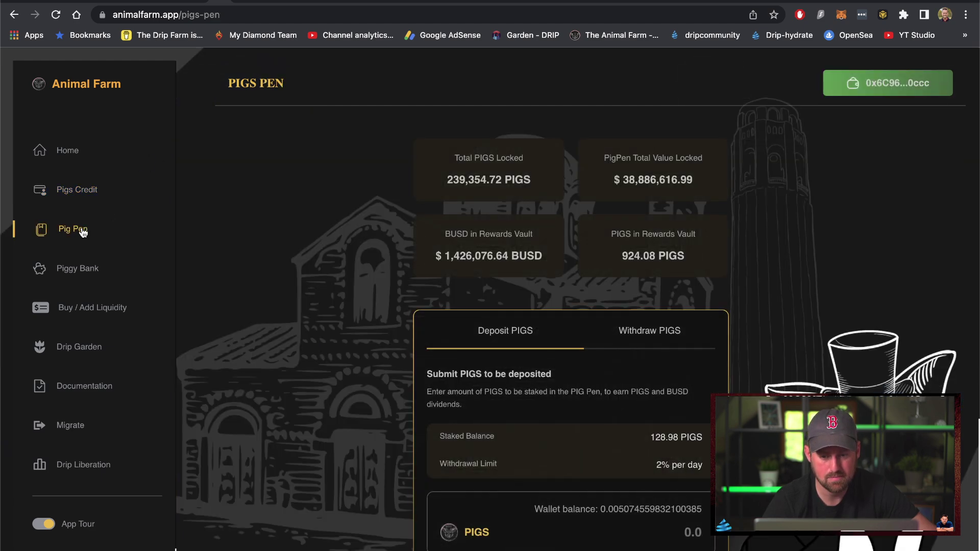
left_click(70, 271)
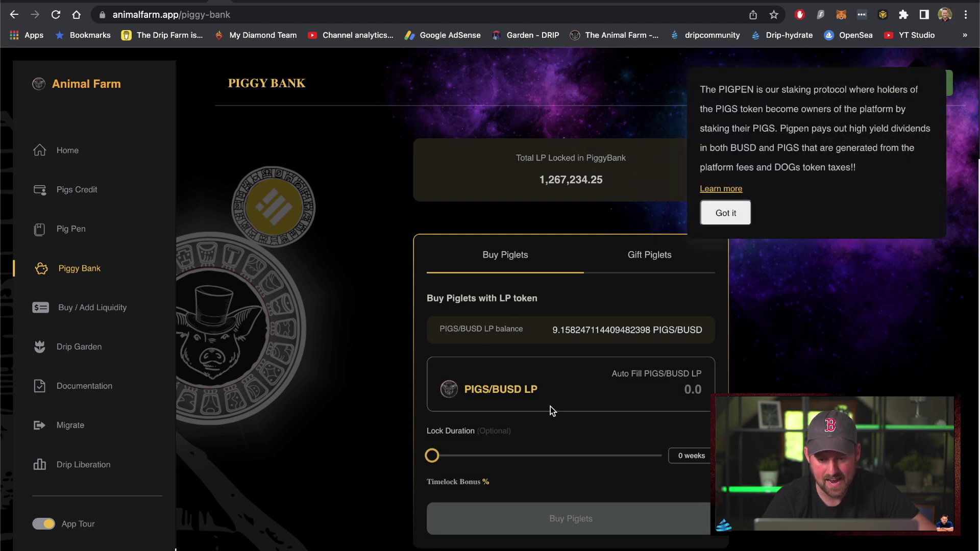
left_click(729, 194)
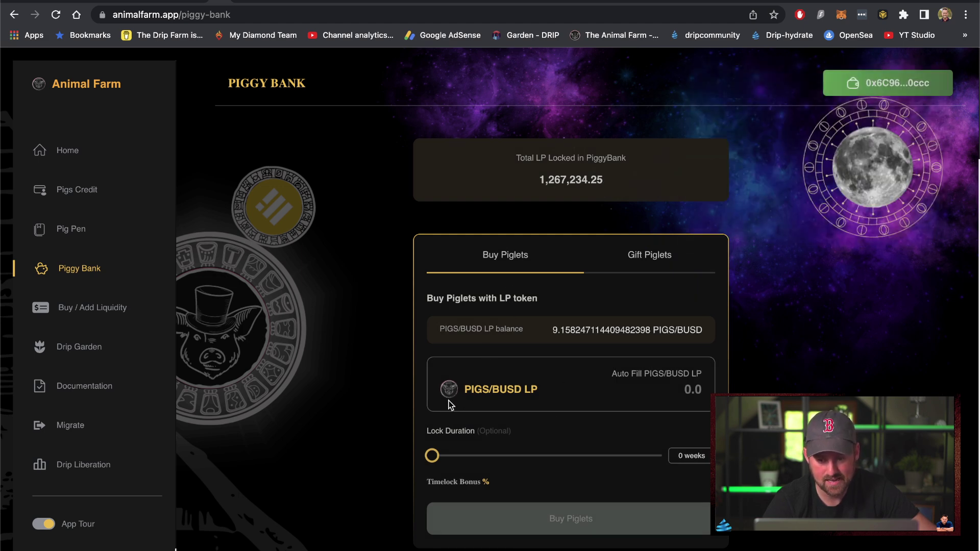
scroll(346, 438, "down", 3)
scroll(346, 434, "down", 1)
scroll(344, 432, "down", 2)
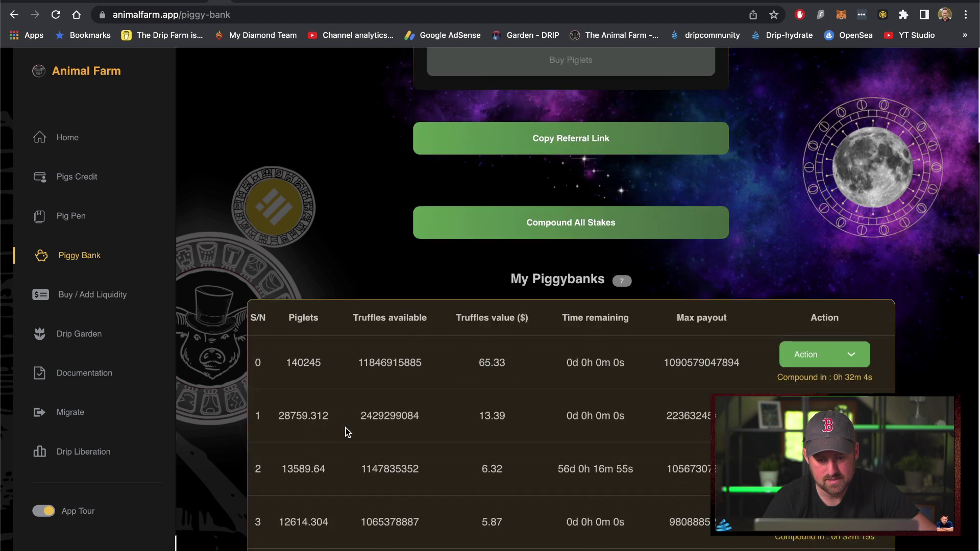